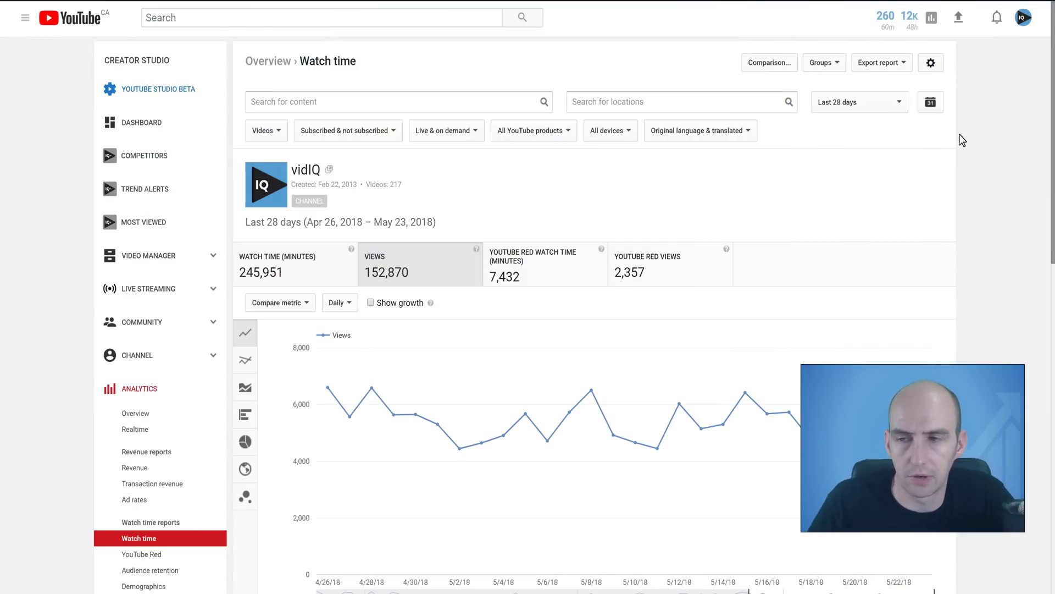
scroll(978, 143, "down", 3)
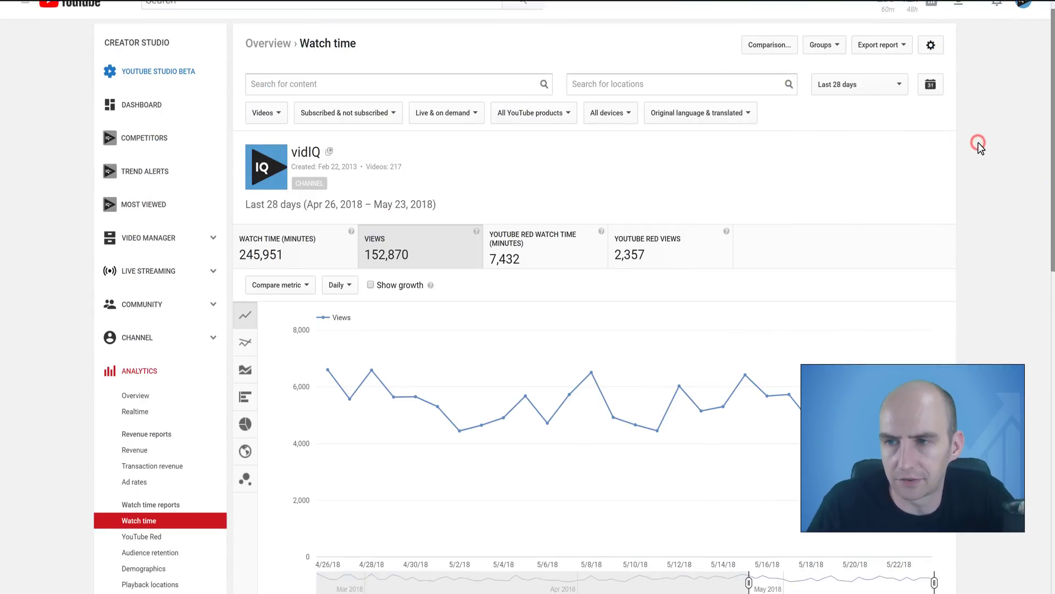
scroll(978, 147, "down", 3)
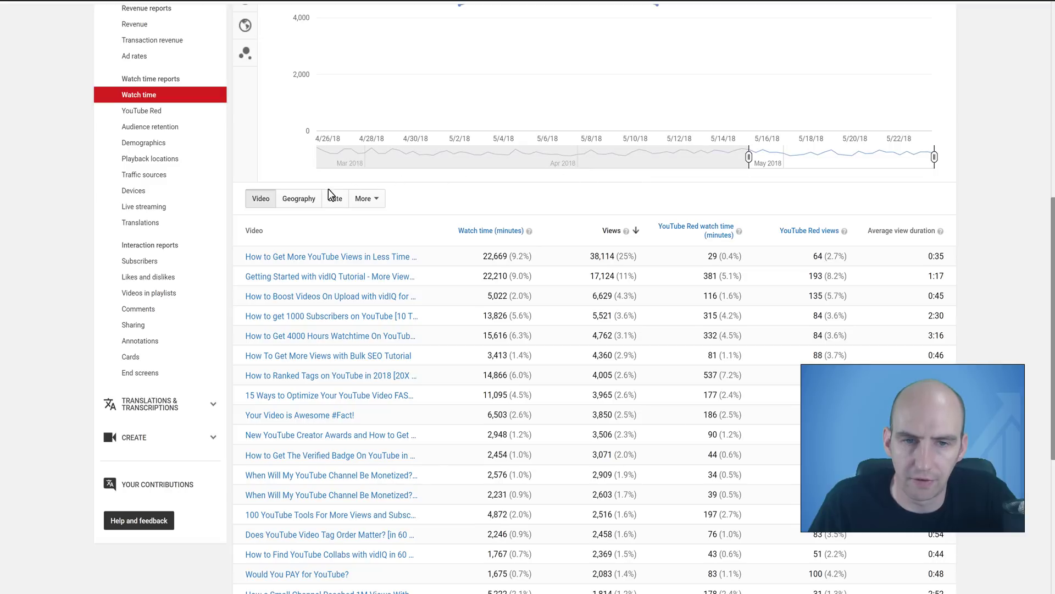
Step: Switch the watch time table to the Geography breakdown, listing views and minutes per country
left_click(300, 199)
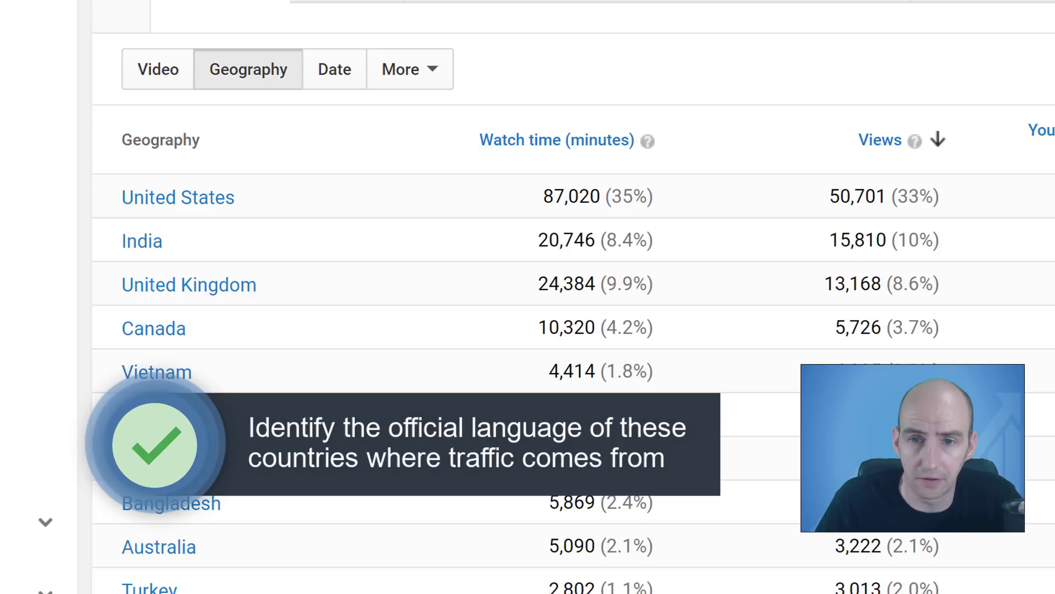
Step: Break watch time down by video info language and drill into Unspecified language
left_click(421, 73)
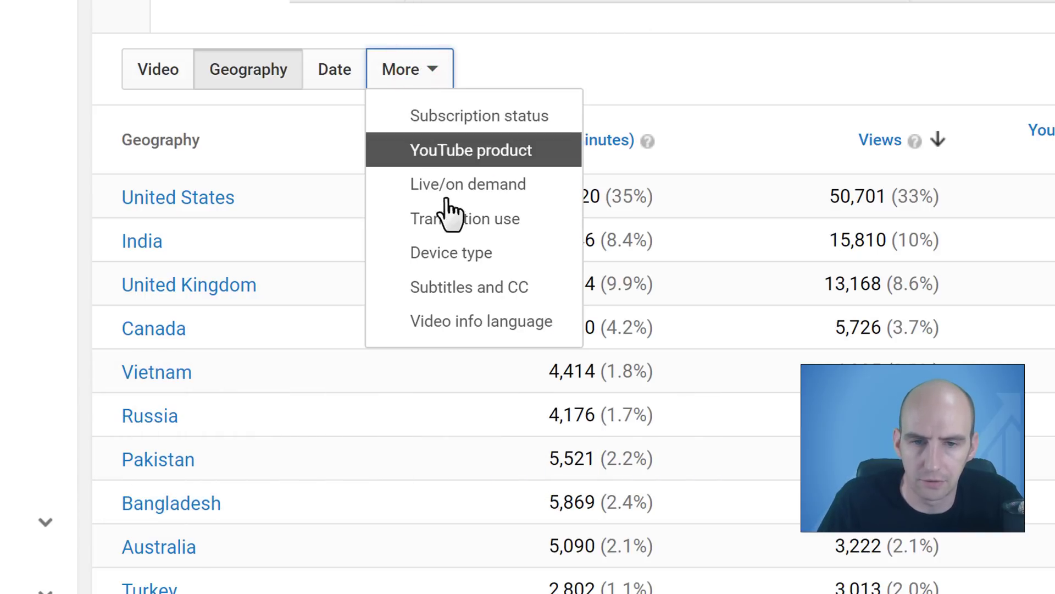
left_click(506, 323)
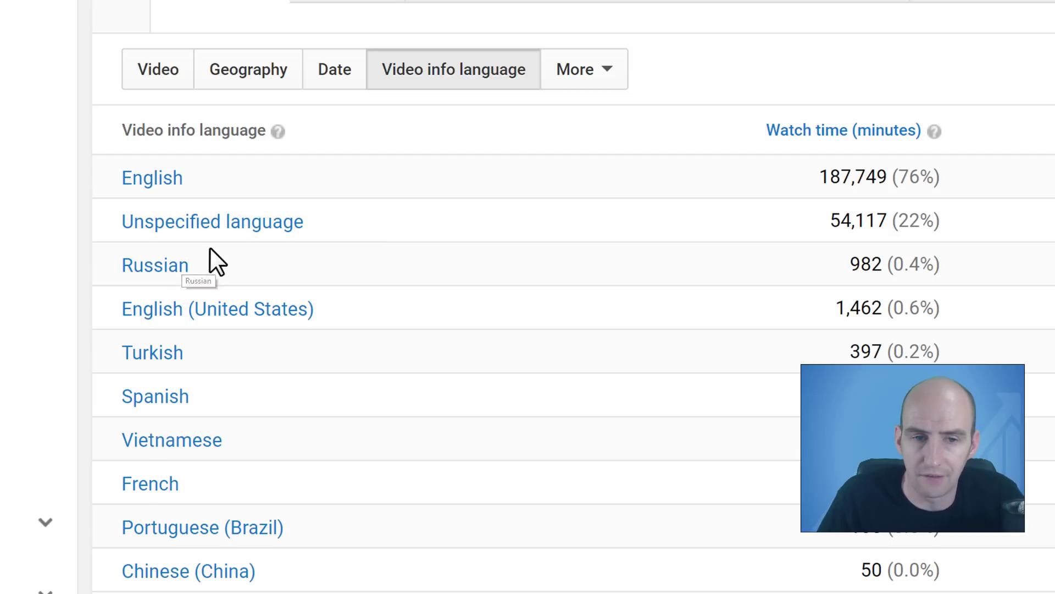
left_click(254, 225)
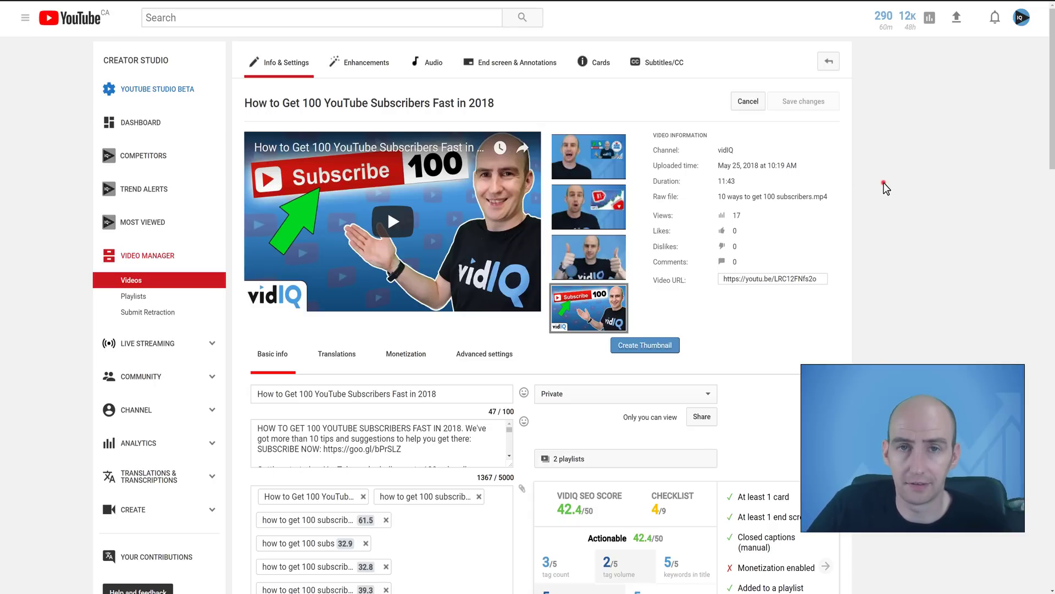
scroll(883, 182, "down", 2)
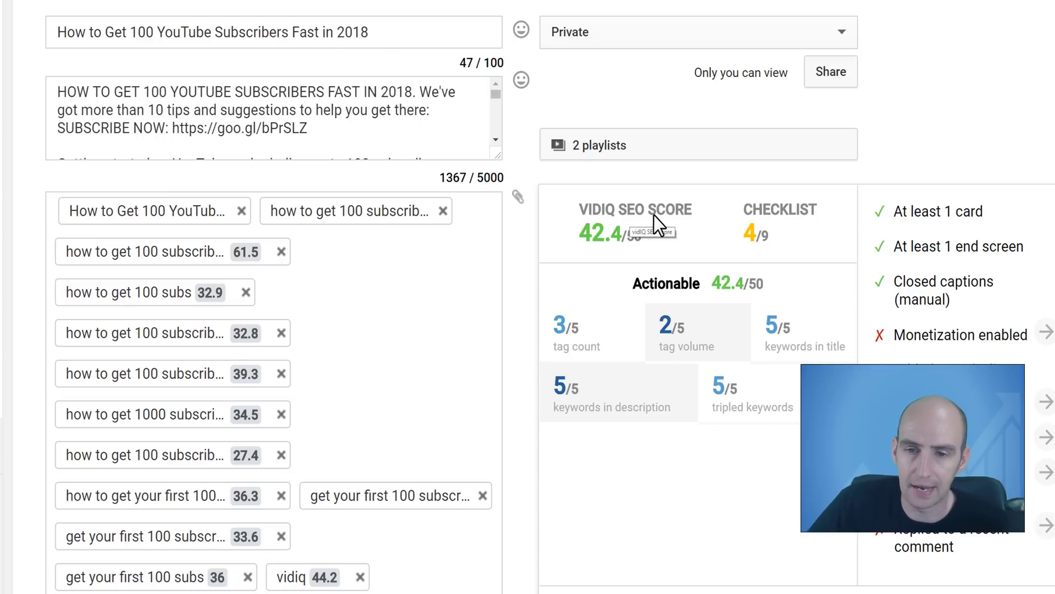
scroll(654, 215, "up", 4)
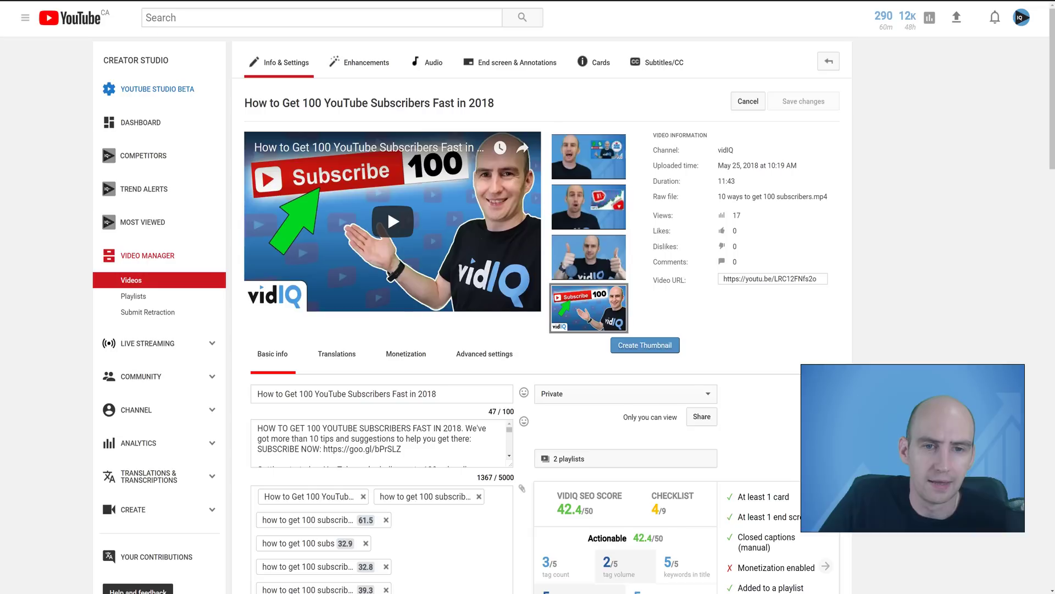
Step: Add Hindi as a new translation language in the video's Translations tab
left_click(346, 356)
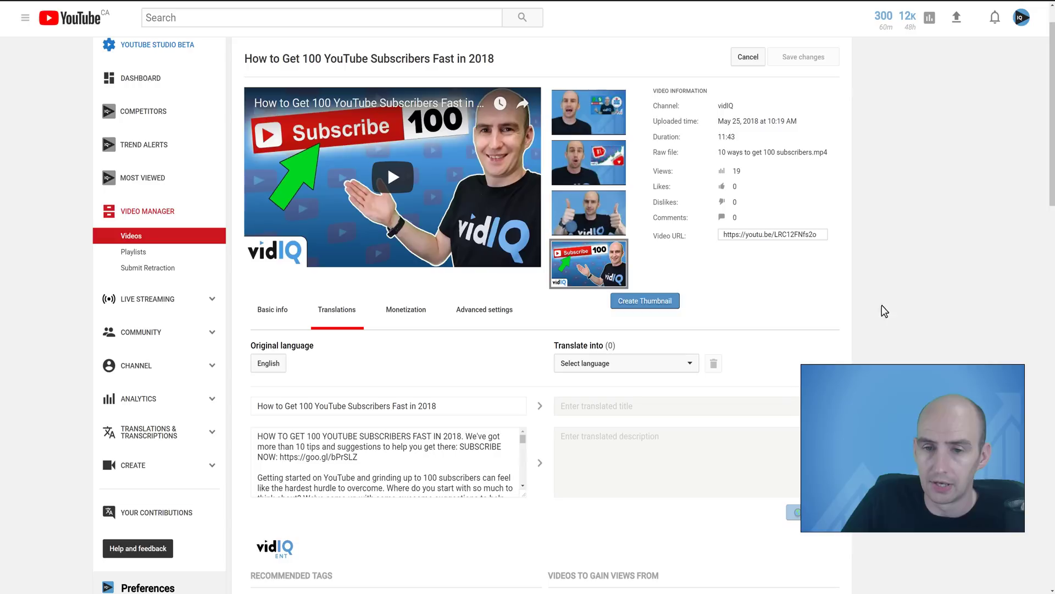
left_click(651, 364)
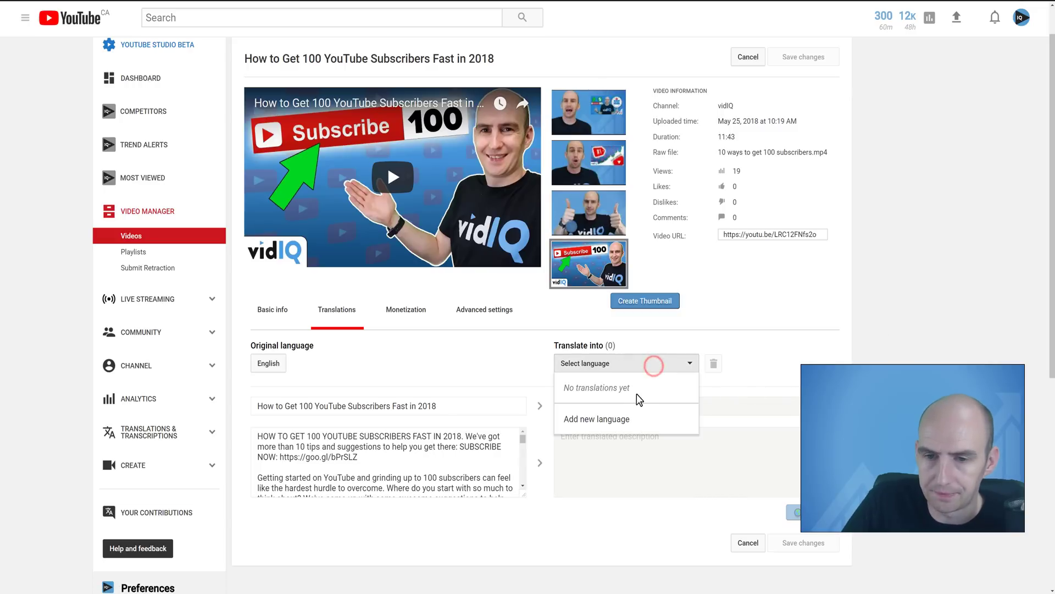
left_click(625, 421)
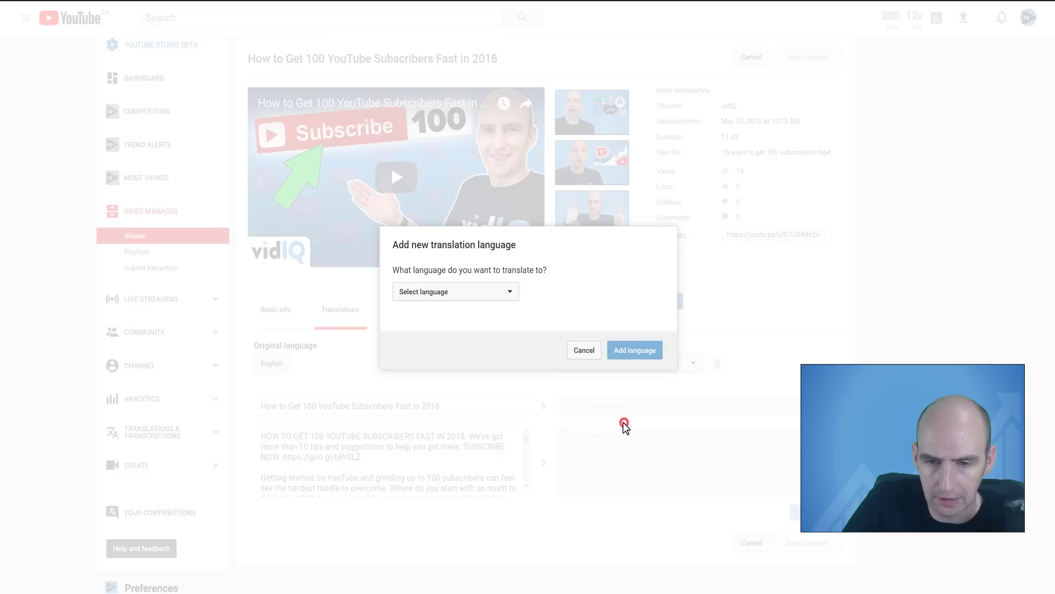
left_click(442, 295)
left_click(464, 376)
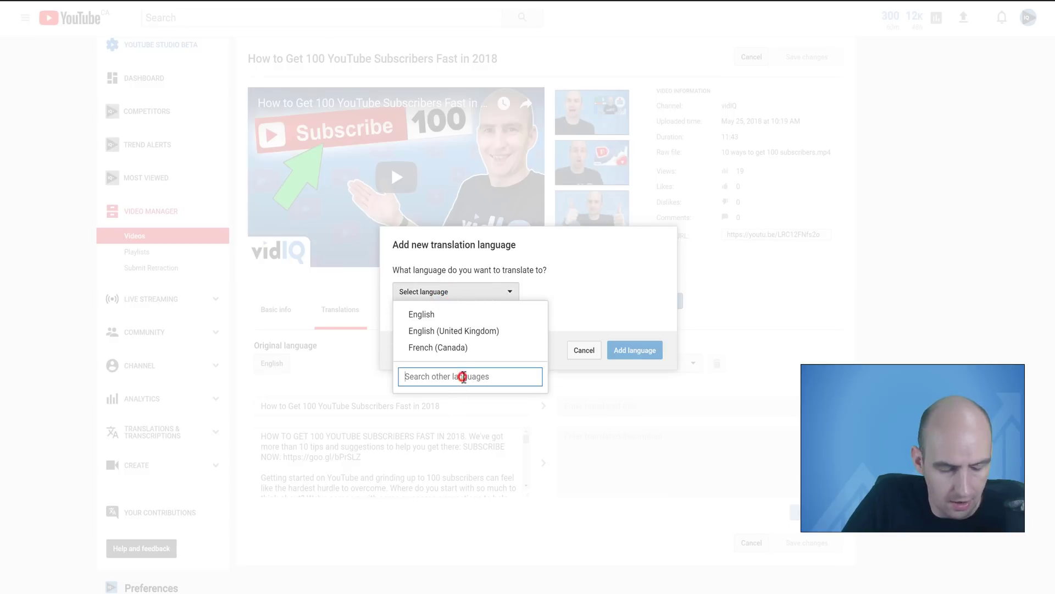
type("hindi")
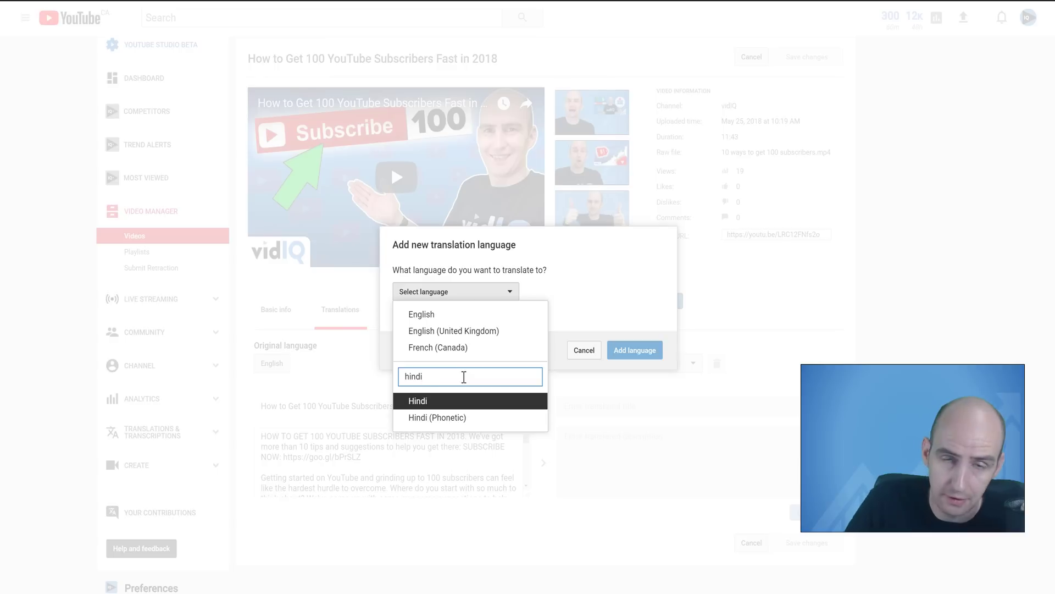
left_click(450, 401)
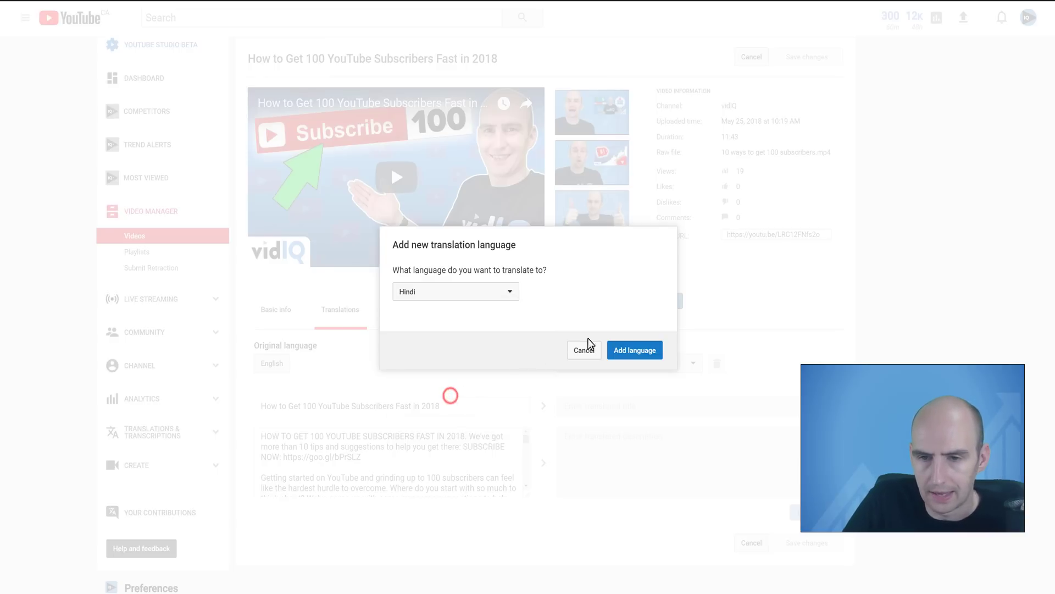
left_click(623, 353)
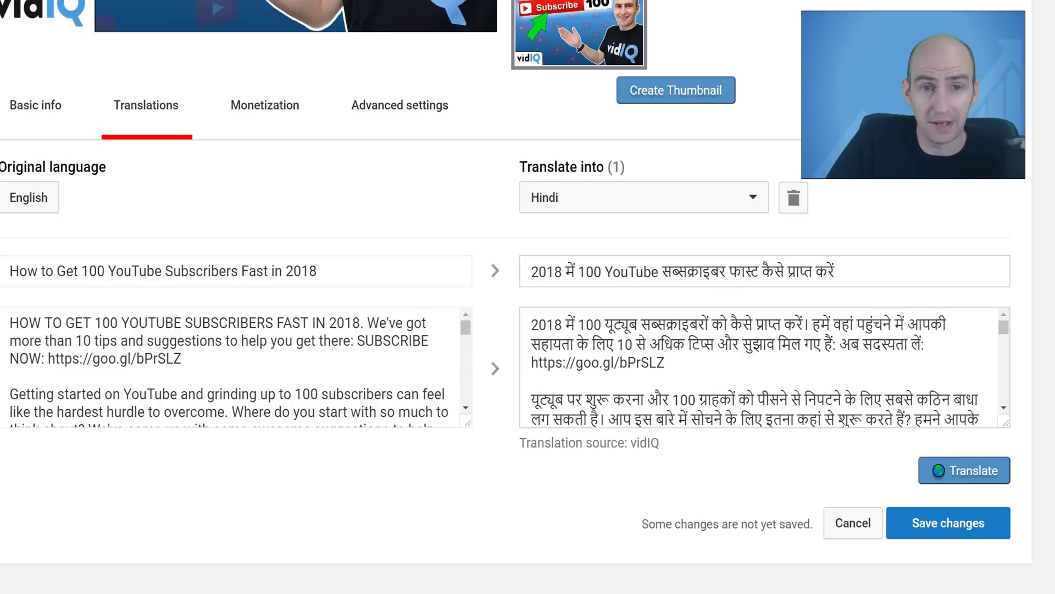
Step: Return to Basic info and run vidIQ Translate on the video's tags
left_click(50, 106)
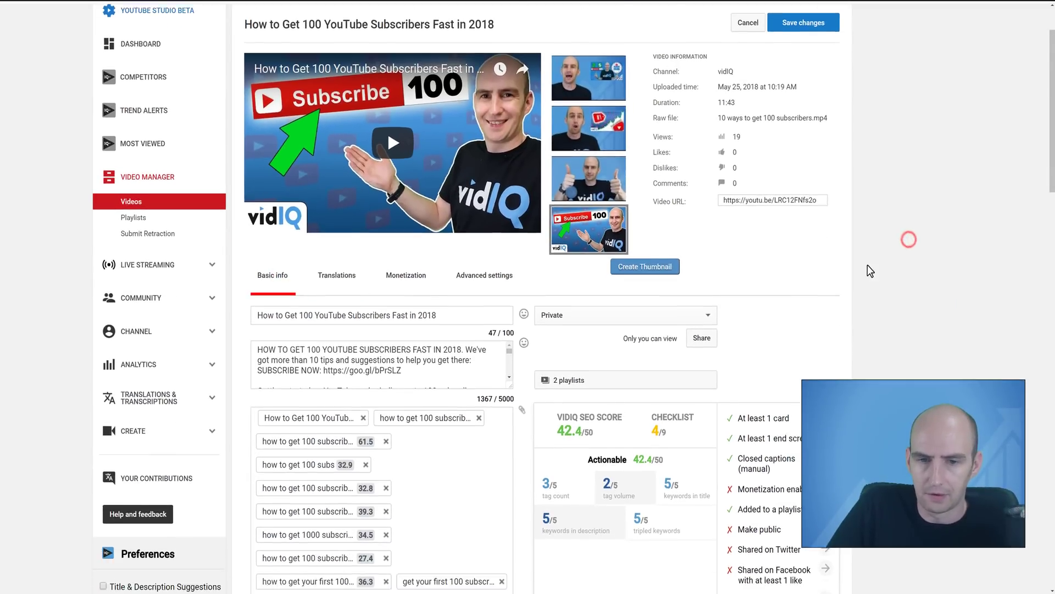
scroll(868, 265, "down", 3)
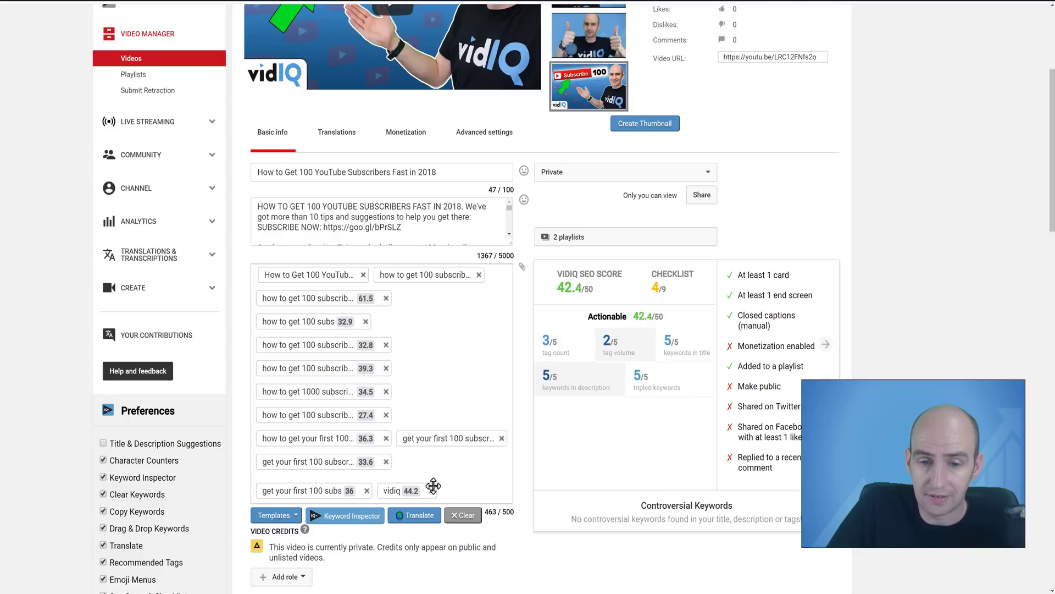
left_click(428, 522)
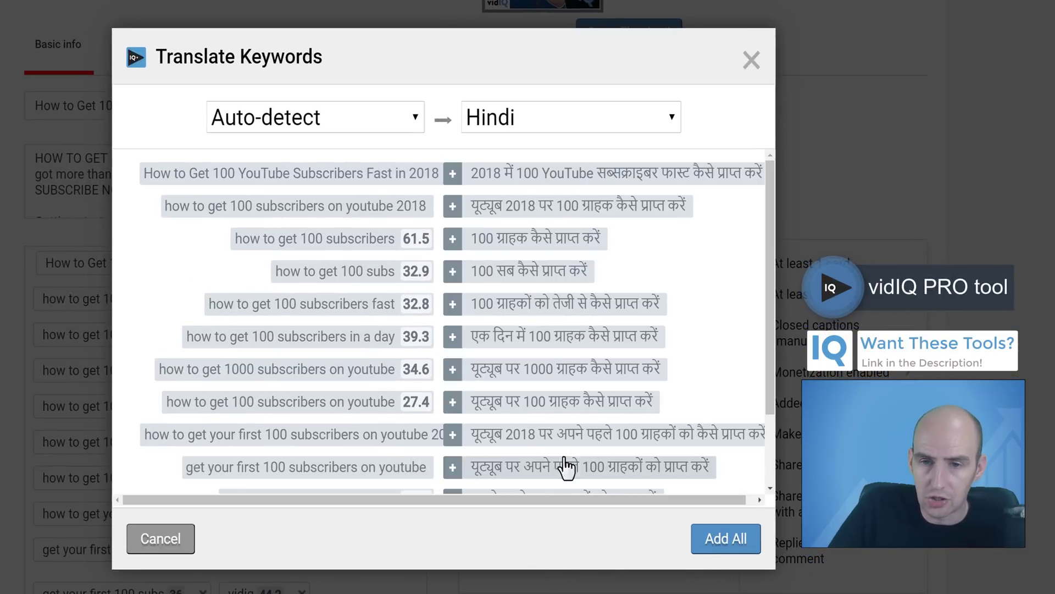
scroll(668, 264, "down", 1)
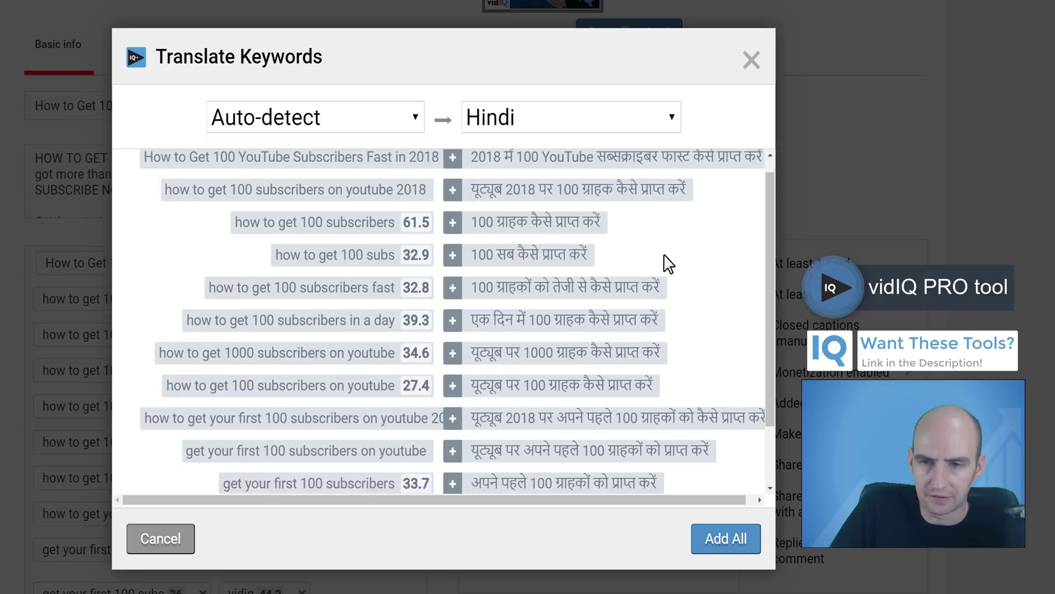
scroll(668, 265, "down", 2)
scroll(668, 265, "up", 3)
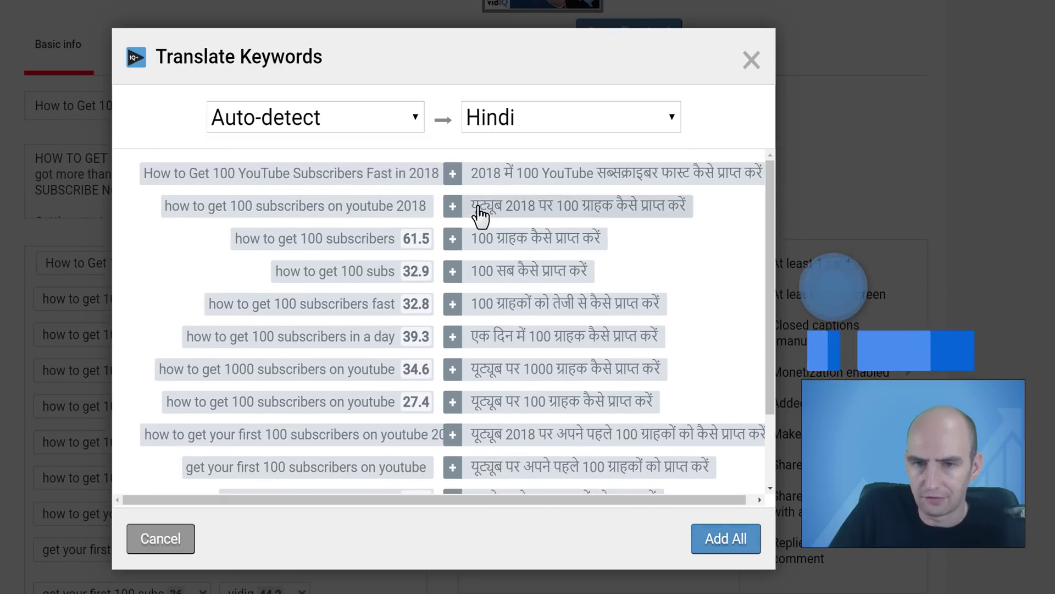
Step: Add the Hindi translations of the title tag and the first-100-subscribers 2018 tag
left_click(452, 173)
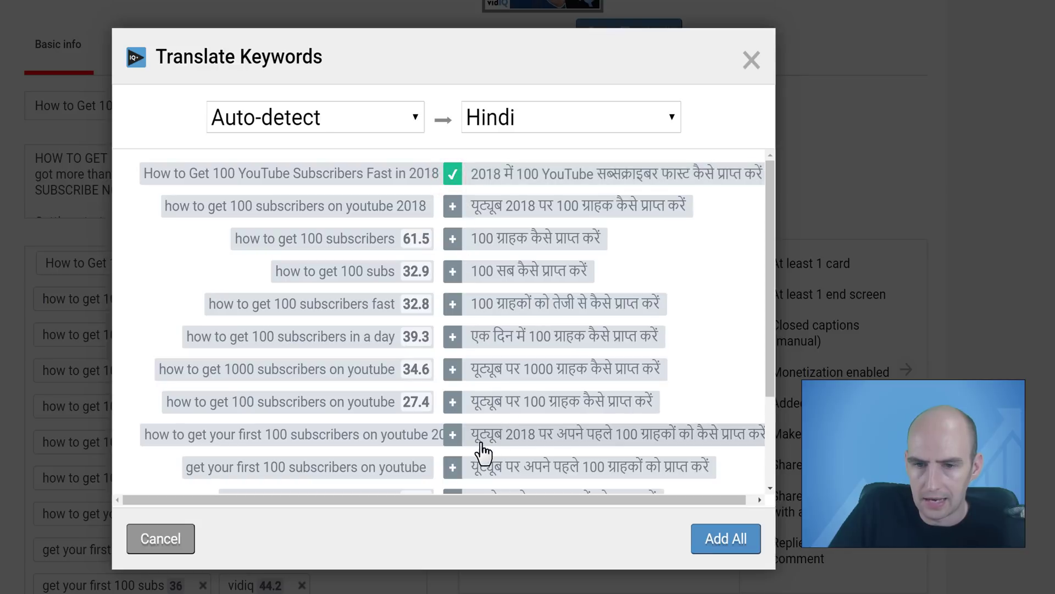
left_click(453, 435)
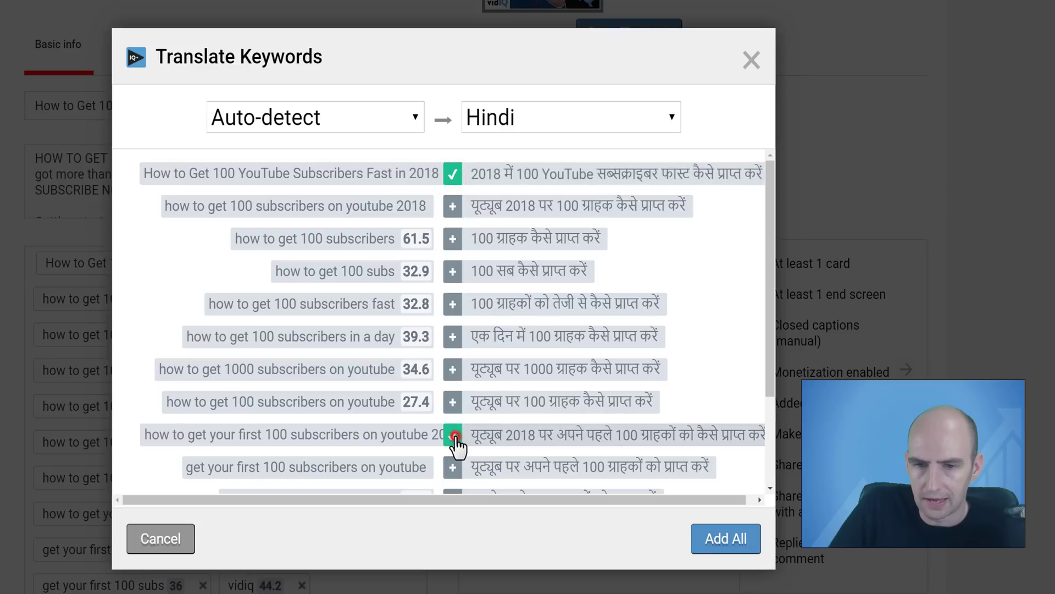
Step: Close the Translate Keywords dialog to show both Hindi tags in the tag list
left_click(749, 61)
scroll(523, 487, "down", 2)
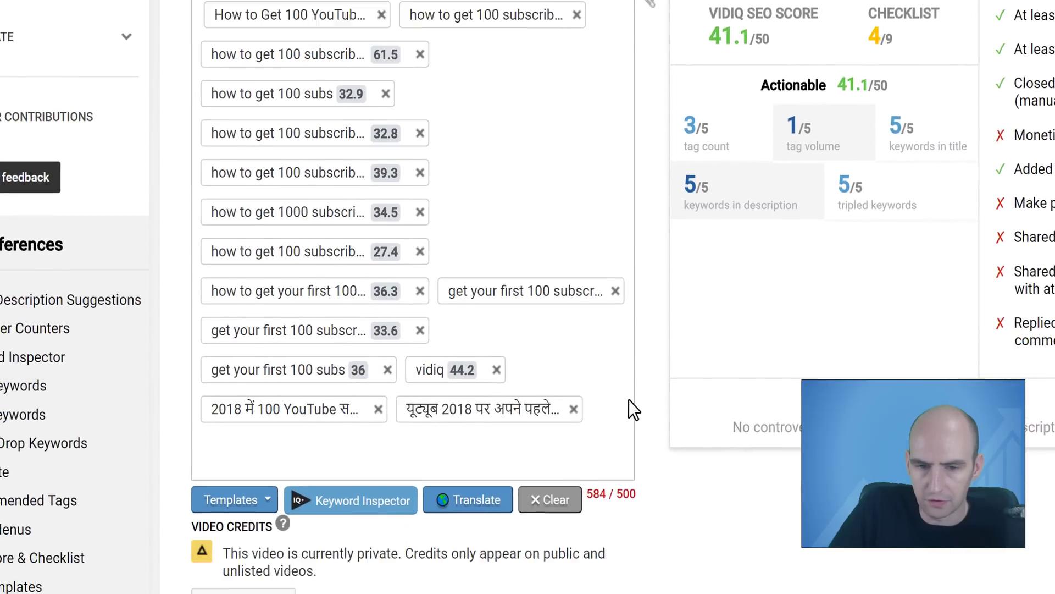